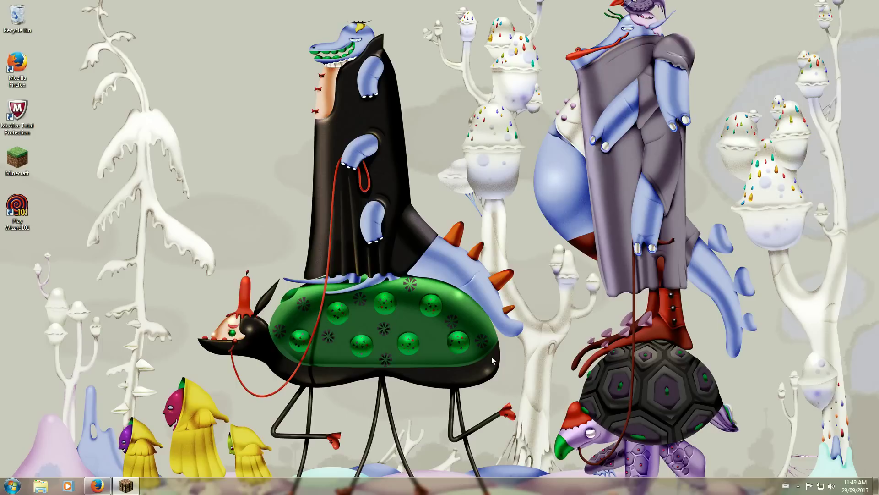
# - Search Google for 'Nova wal' and open the Nova Skin wallpaper generator result
pyautogui.click(97, 487)
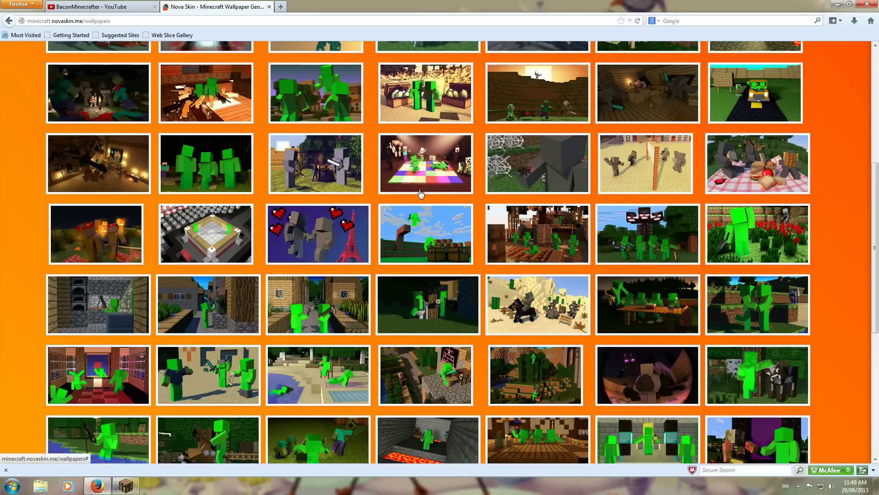
pyautogui.click(86, 23)
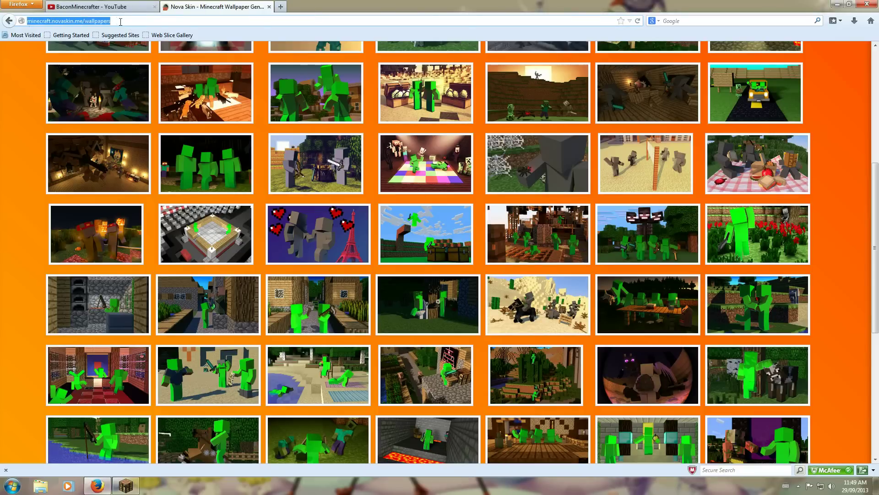
pyautogui.moveTo(112, 21); pyautogui.dragTo(23, 22)
pyautogui.click(727, 19)
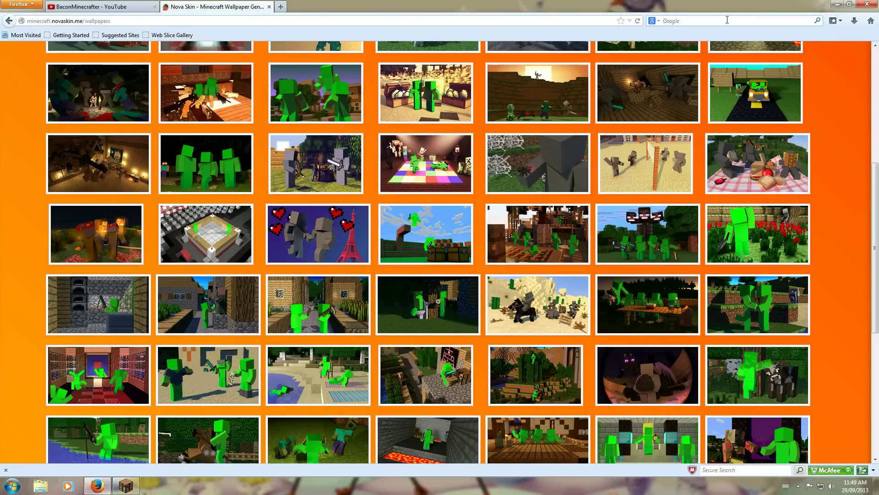
pyautogui.write('Nova wallpapers')
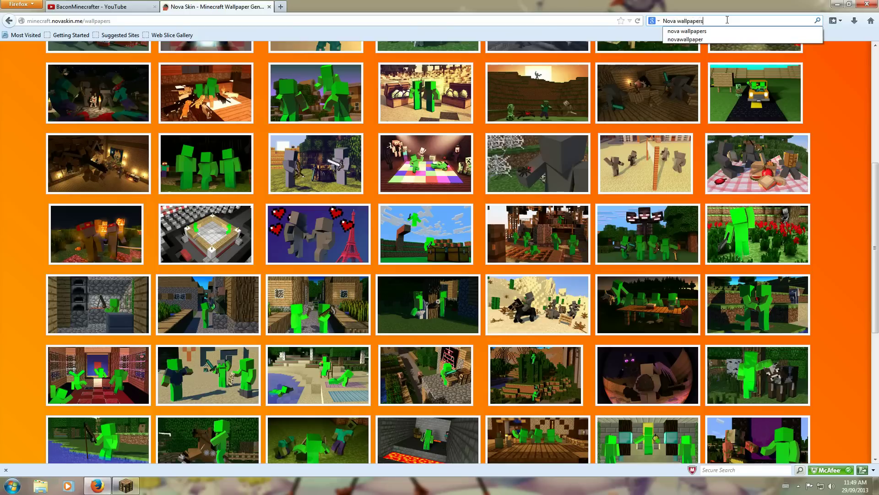
pyautogui.press('Return')
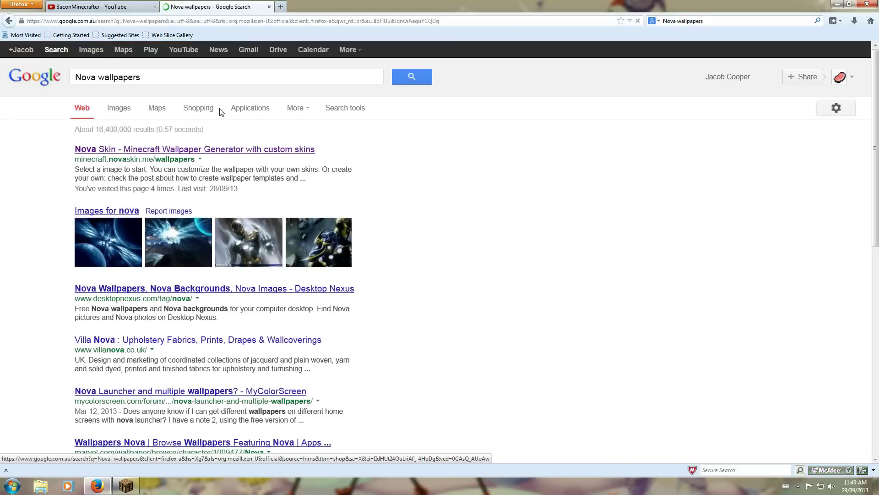
pyautogui.click(124, 150)
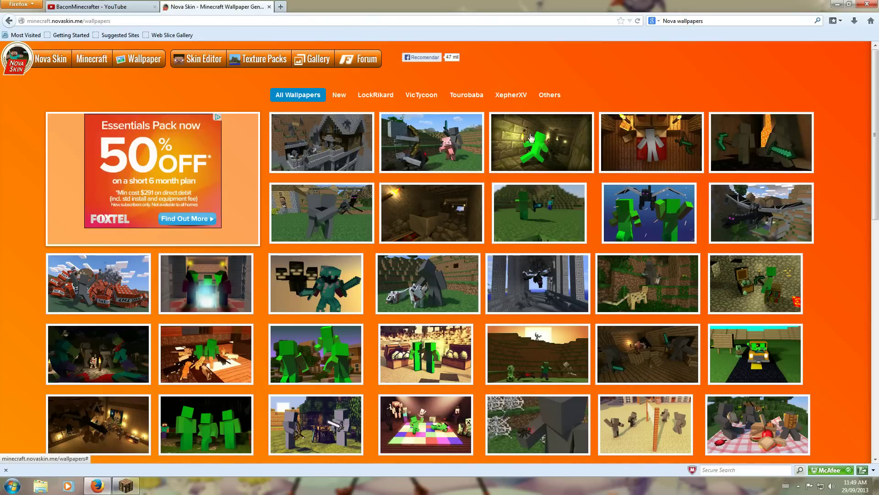
# - Browse the wallpaper gallery and pick the Nether Portal wallpaper to customise
pyautogui.scroll(-2, 277, 284)
pyautogui.scroll(-10, 277, 284)
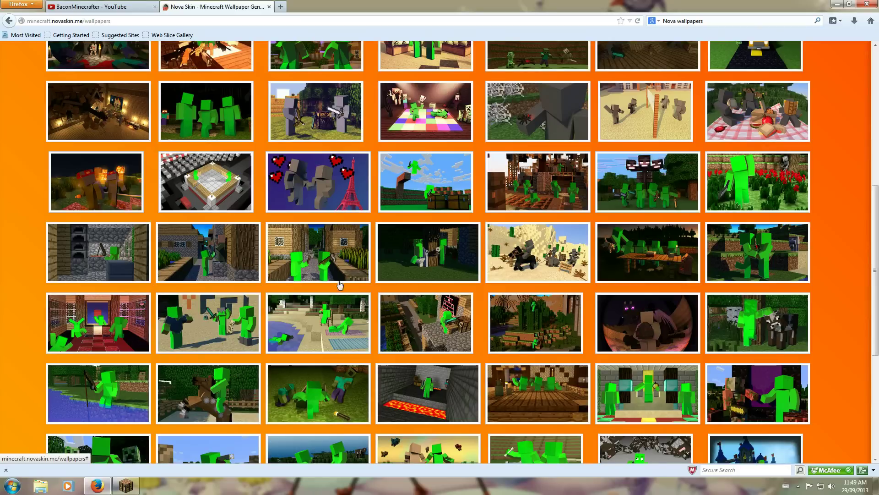
pyautogui.scroll(-1, 258, 220)
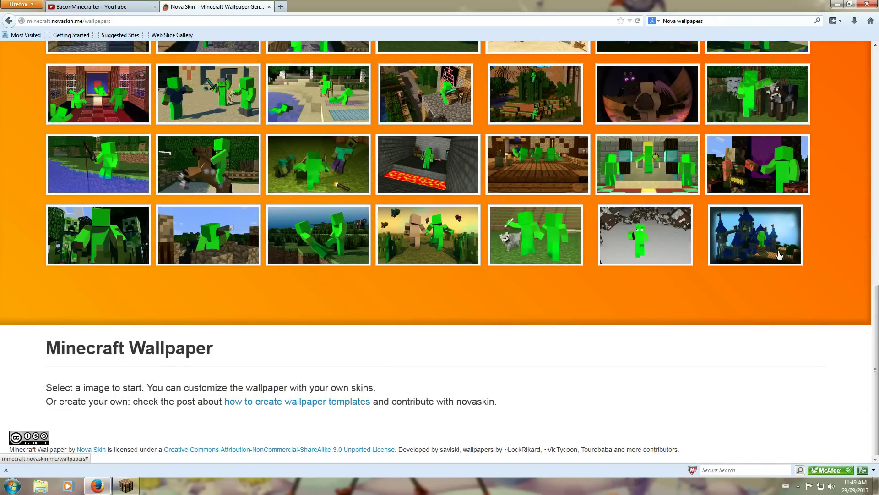
pyautogui.scroll(1, 777, 251)
pyautogui.scroll(1, 785, 258)
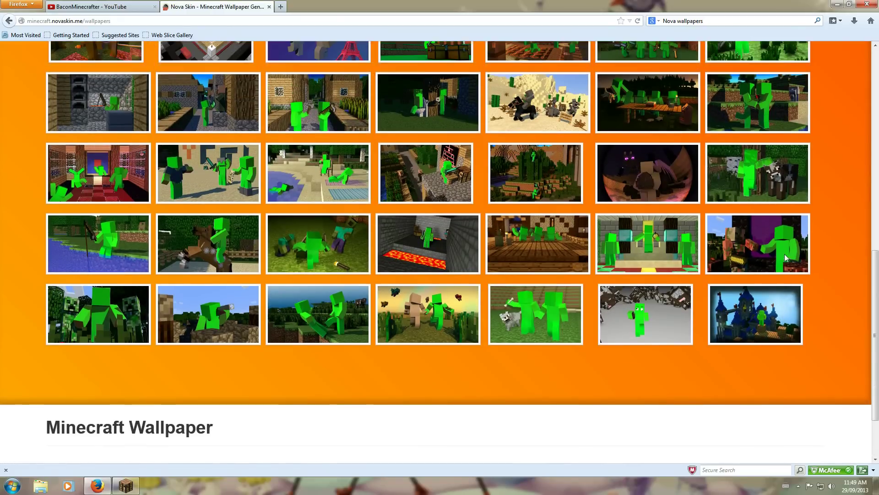
pyautogui.click(771, 279)
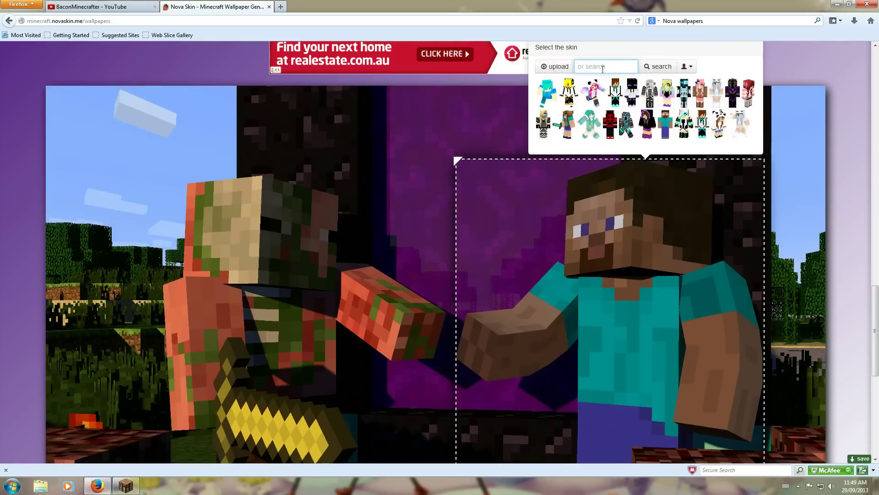
# - Search for a skin by entering a player name in the skin panel
pyautogui.click(603, 66)
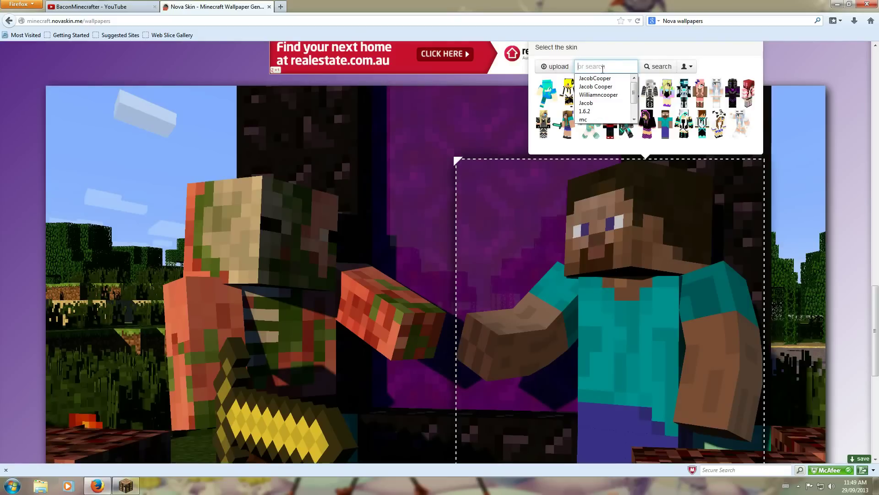
pyautogui.write('jacobco')
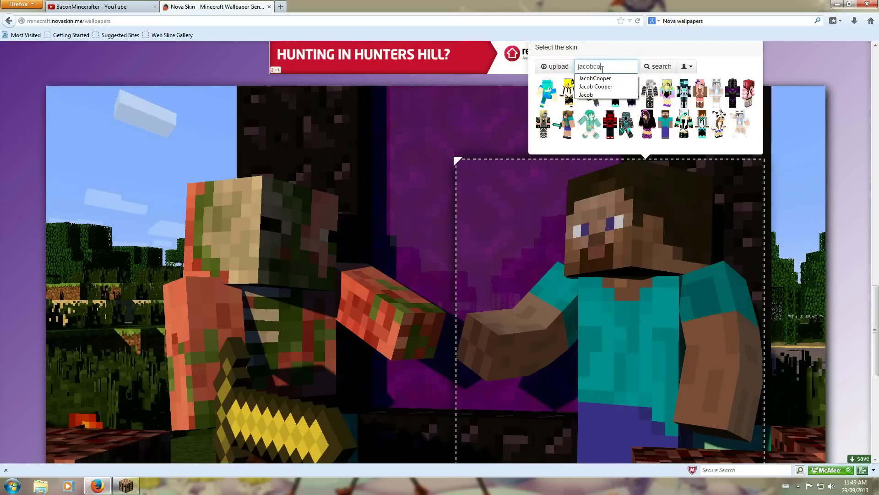
pyautogui.write('oper')
pyautogui.click(657, 70)
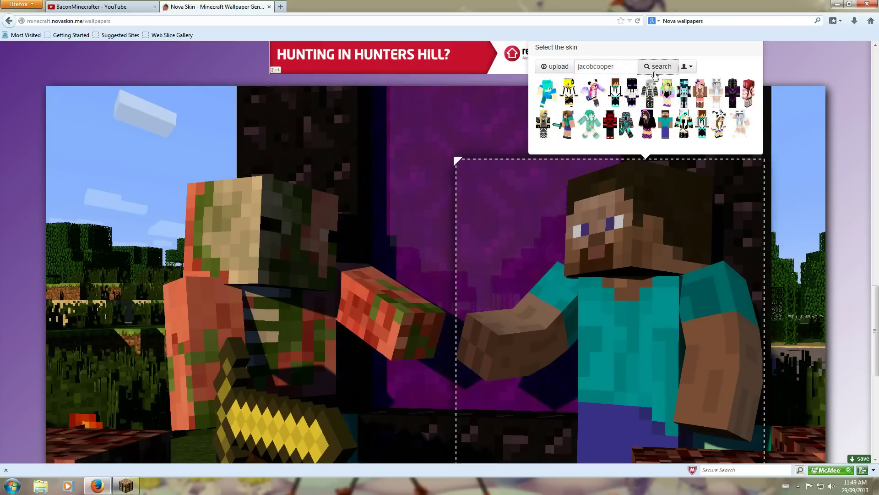
# - Upload the 'sketch (2)' skin file from Downloads and apply it to the right-hand player
pyautogui.click(555, 67)
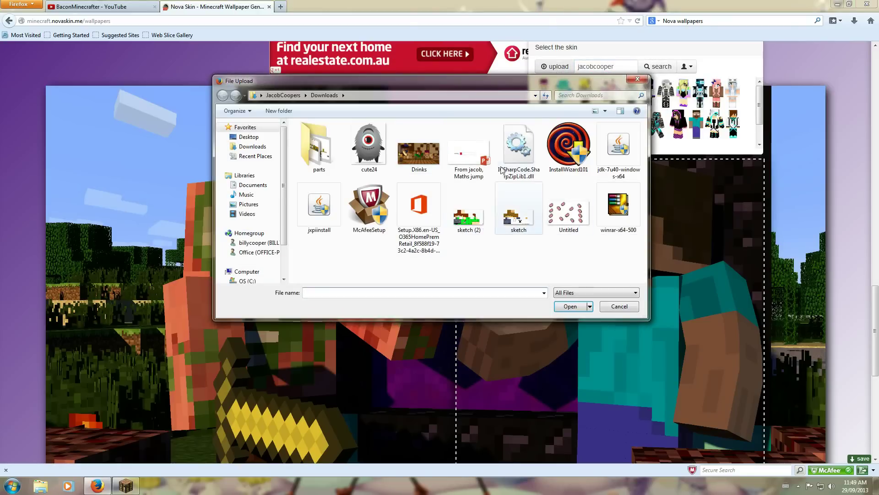
pyautogui.click(518, 210)
pyautogui.click(638, 79)
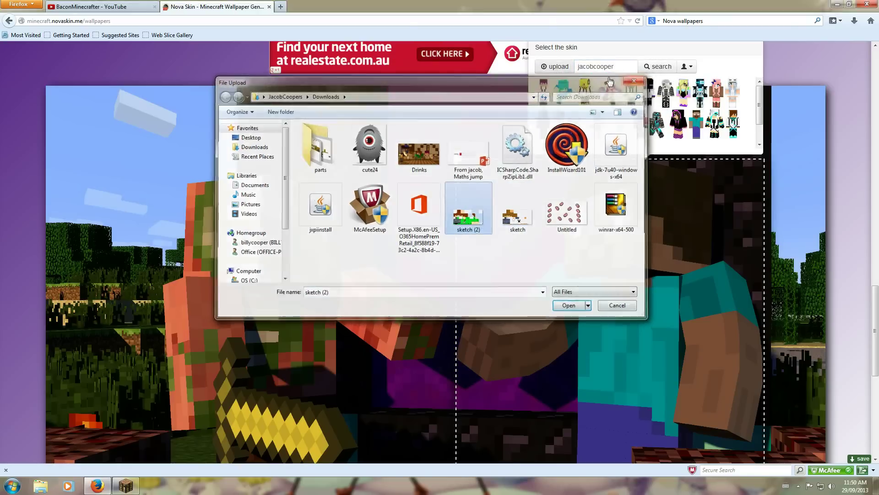
pyautogui.click(540, 93)
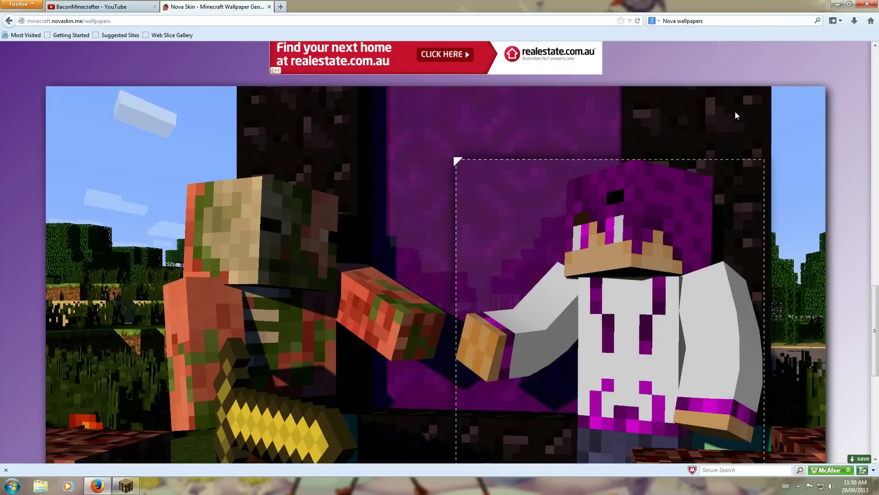
# - Set the wallpaper size to 2560 x 1440 from the additional sizes list
pyautogui.scroll(3, 755, 105)
pyautogui.scroll(-10, 775, 103)
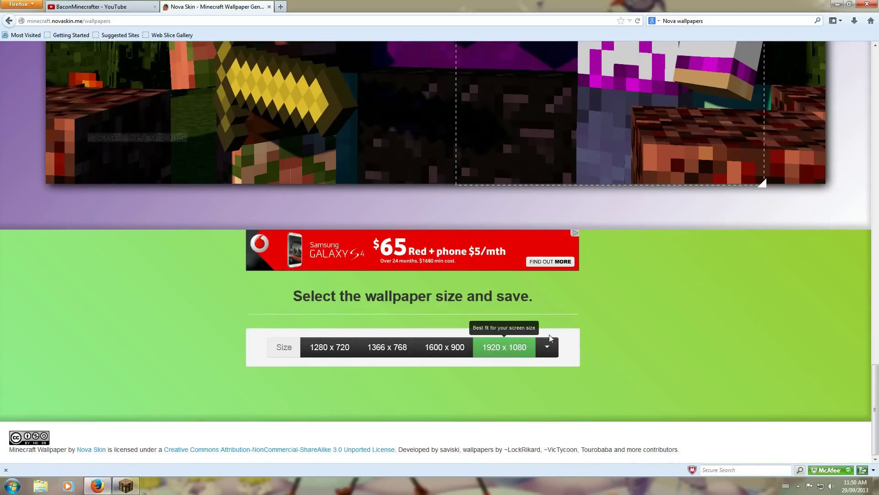
pyautogui.click(547, 346)
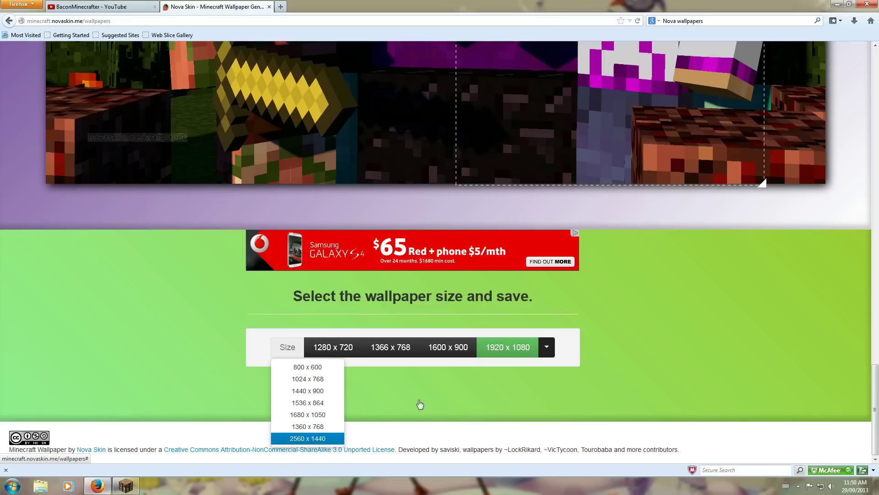
pyautogui.click(385, 414)
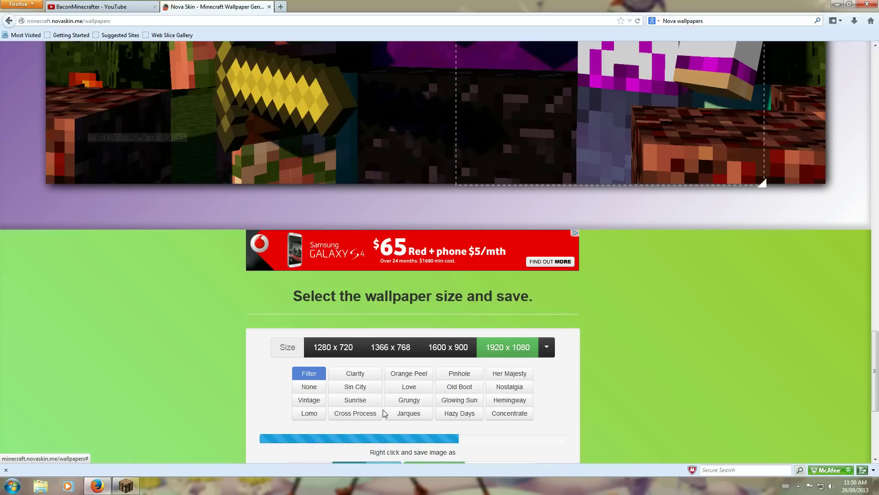
# - Apply the Clarity filter and scroll down to the rendered wallpaper preview
pyautogui.click(356, 373)
pyautogui.scroll(-10, 480, 376)
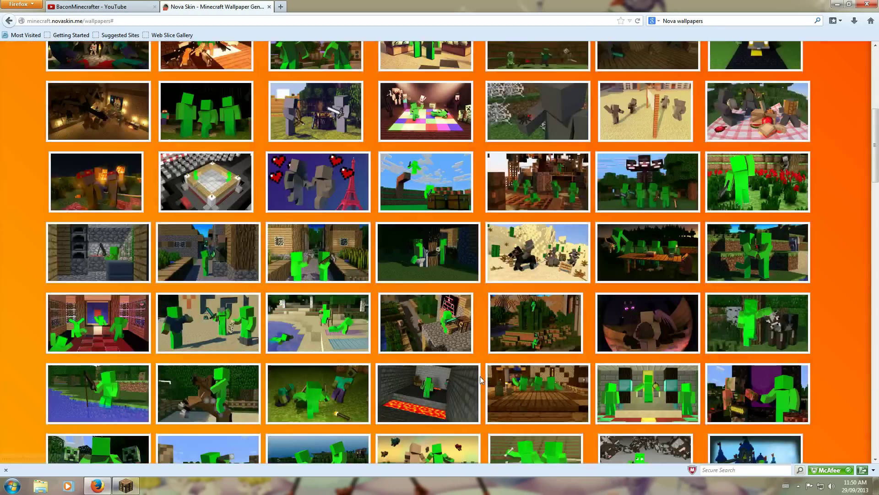
pyautogui.scroll(-12, 480, 379)
pyautogui.scroll(5, 480, 379)
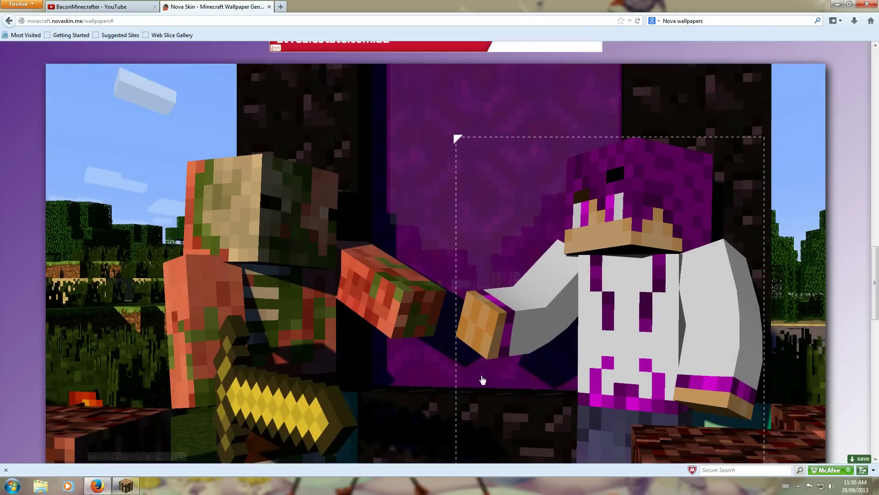
pyautogui.scroll(2, 579, 261)
pyautogui.scroll(-10, 487, 318)
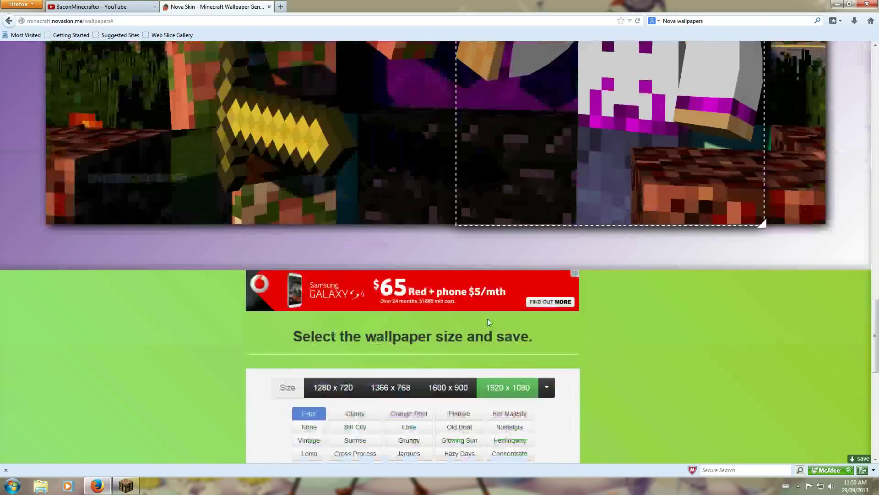
pyautogui.scroll(-5, 393, 410)
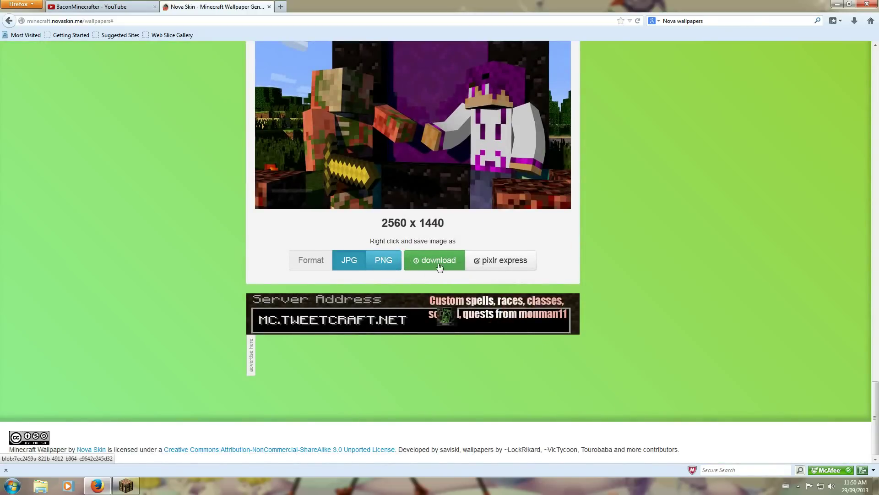
# - Save the rendered image to Downloads as 'High fiving a Zombie pig', briefly checking the YouTube tab
pyautogui.scroll(2, 435, 229)
pyautogui.rightClick(432, 191)
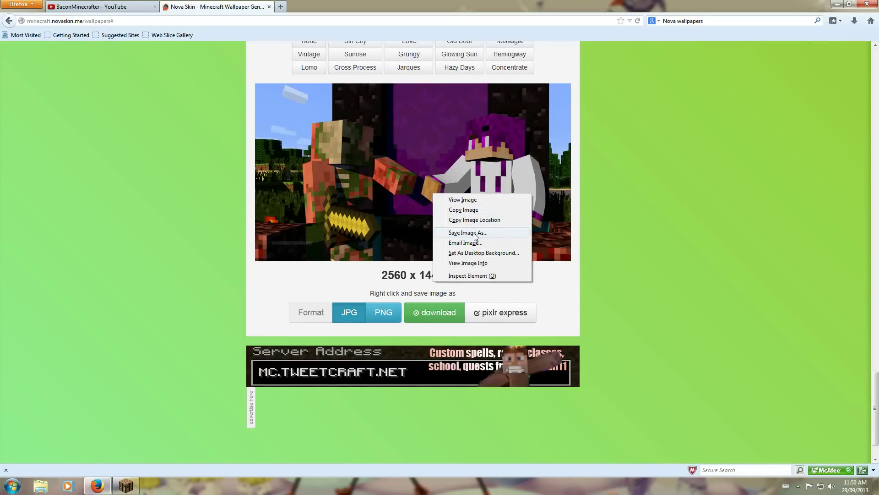
pyautogui.click(515, 235)
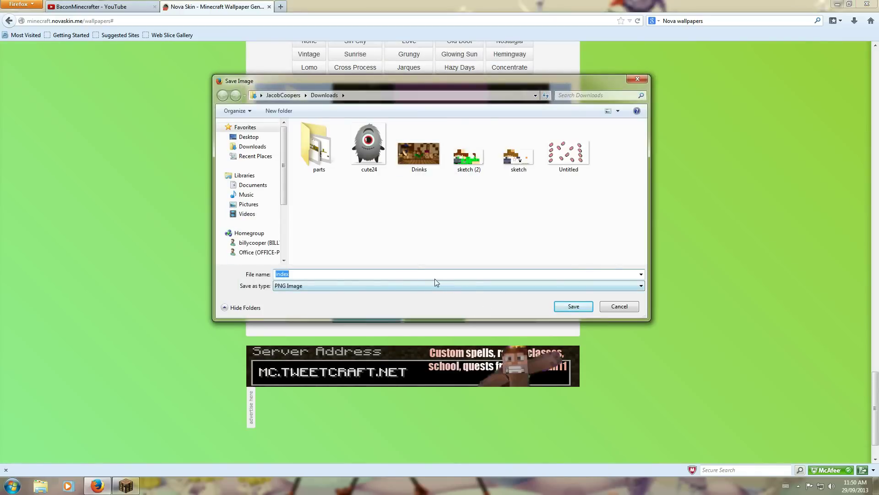
pyautogui.press('BackSpace')
pyautogui.write('High if')
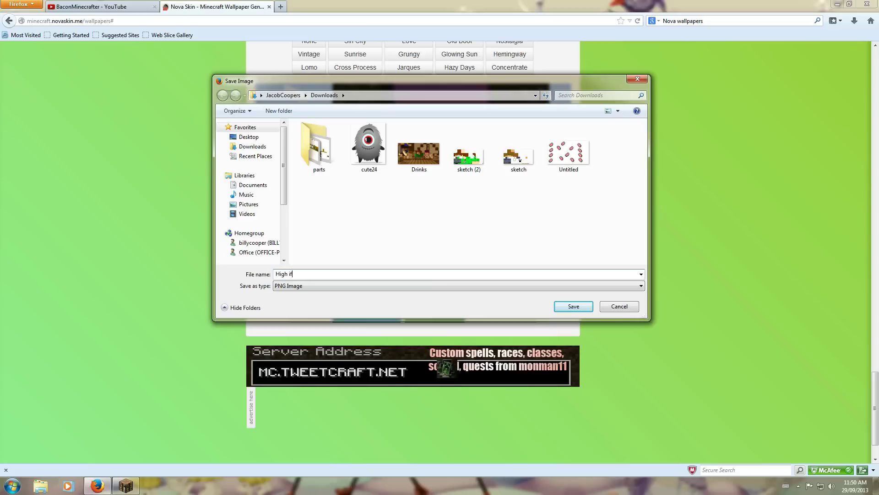
pyautogui.press('BackSpace')
pyautogui.press('BackSpace')
pyautogui.write('fiving a Zombie pig')
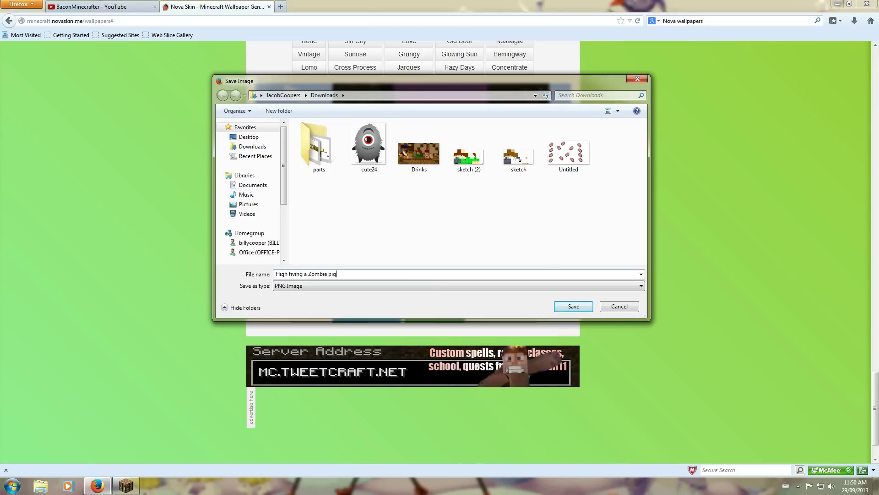
pyautogui.press('Return')
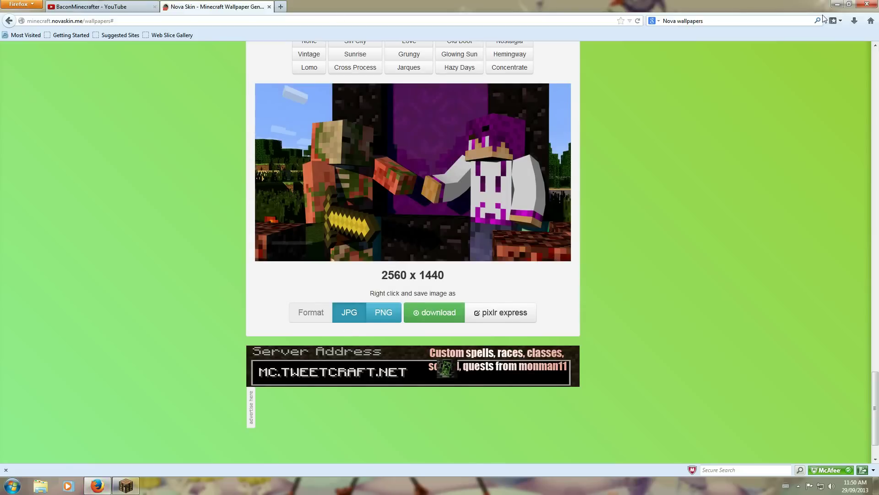
pyautogui.click(115, 6)
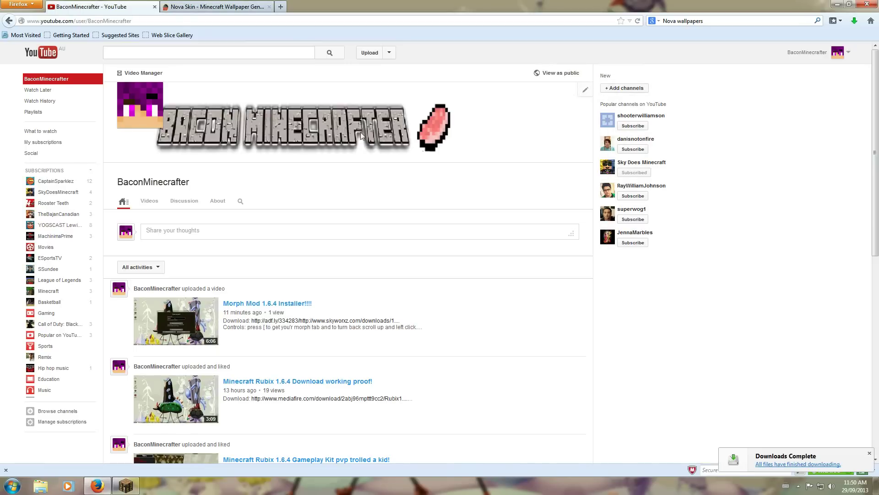
pyautogui.click(211, 6)
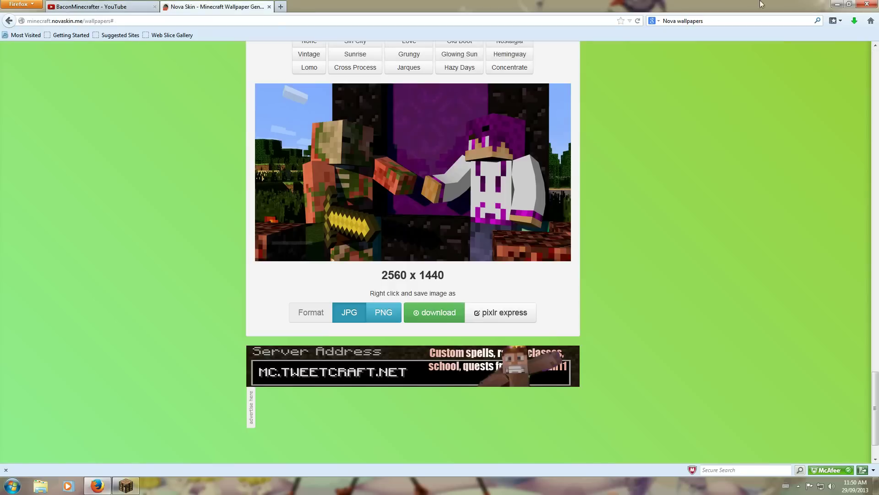
# - From Downloads in Explorer, set 'High fiving a Zombie pig' as the desktop background
pyautogui.click(838, 3)
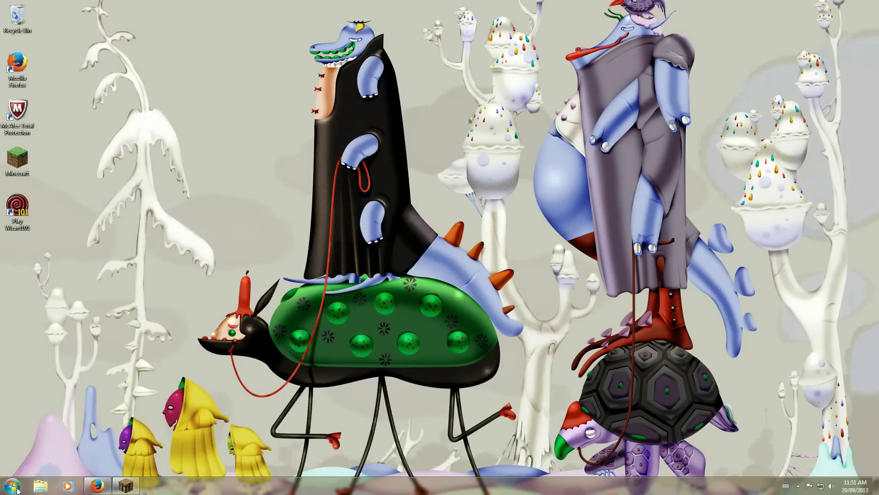
pyautogui.press('super+1')
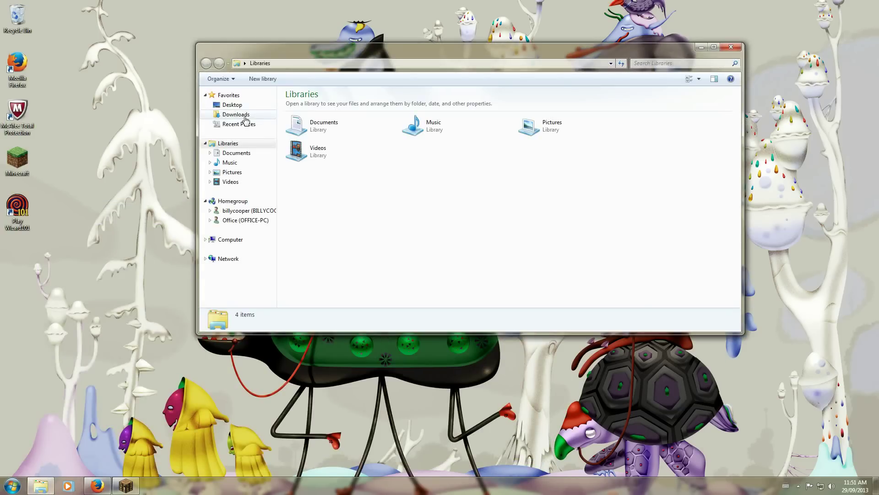
pyautogui.click(241, 115)
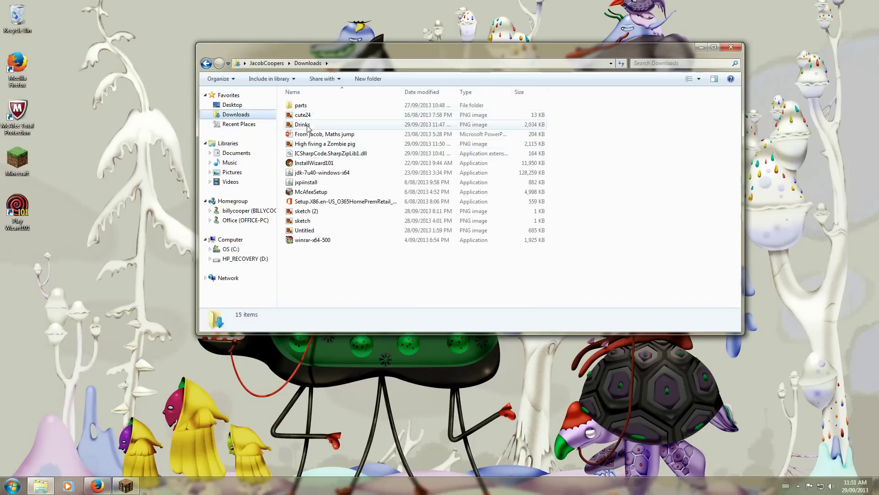
pyautogui.click(339, 145)
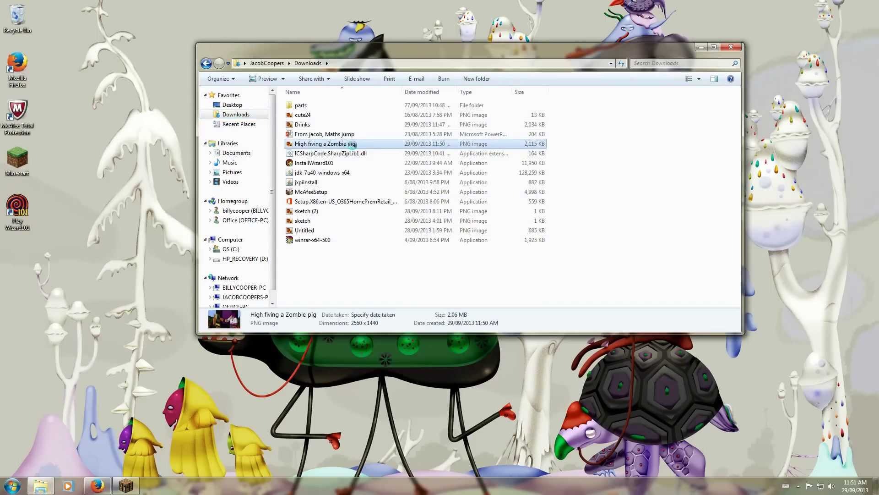
pyautogui.rightClick(344, 143)
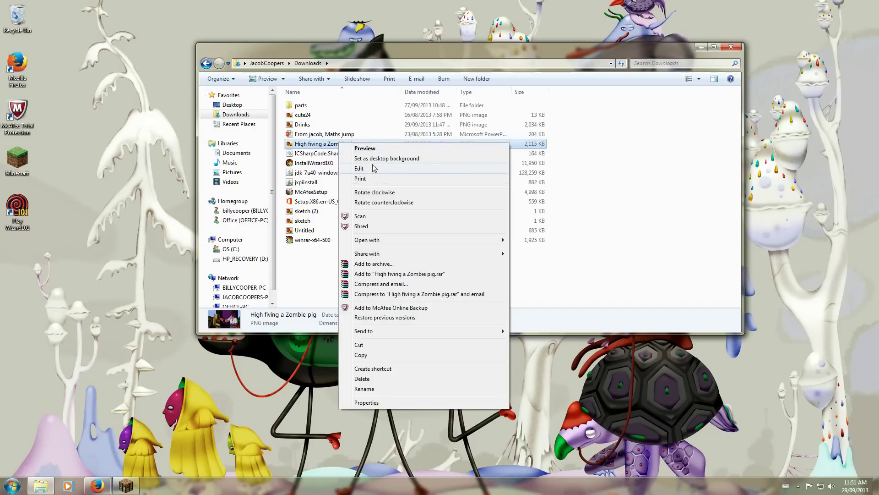
pyautogui.click(373, 158)
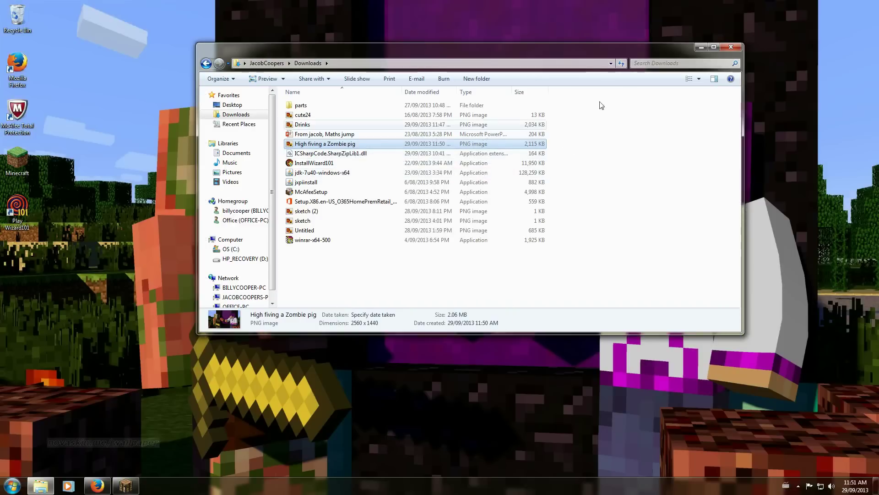
pyautogui.click(701, 48)
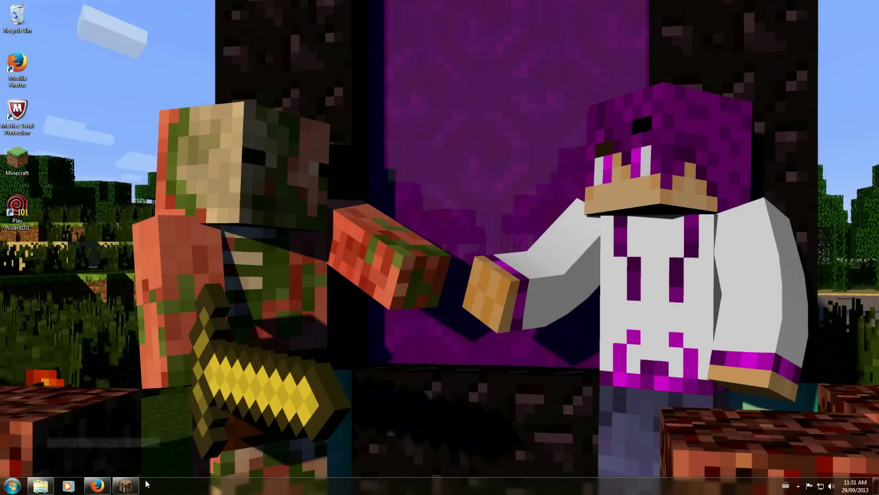
# - Restore Firefox, switch to the YouTube channel page and open the banner's edit options
pyautogui.click(97, 485)
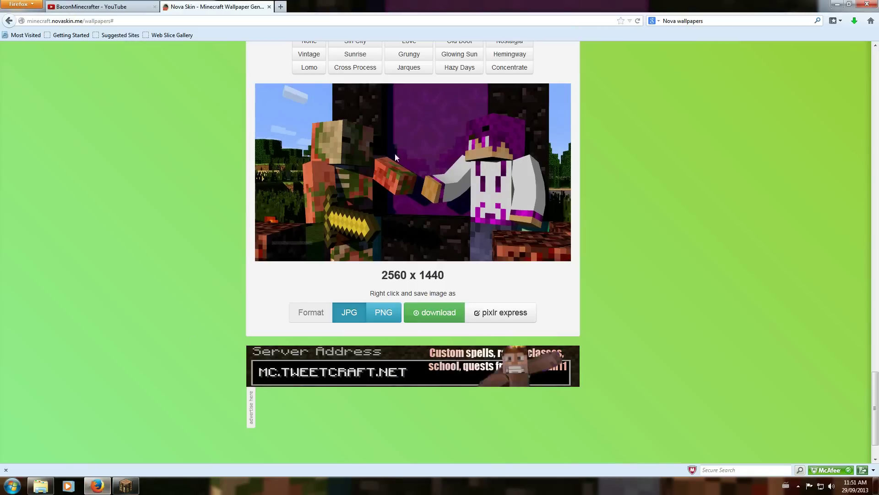
pyautogui.click(61, 5)
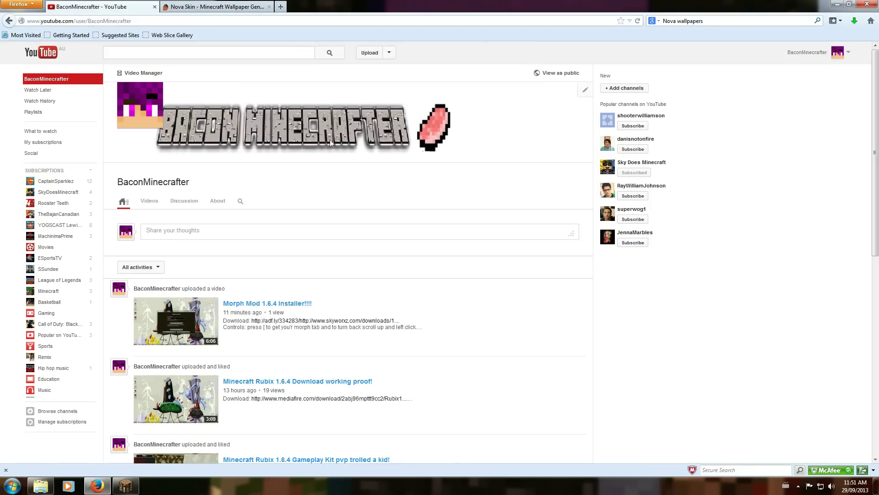
pyautogui.click(215, 6)
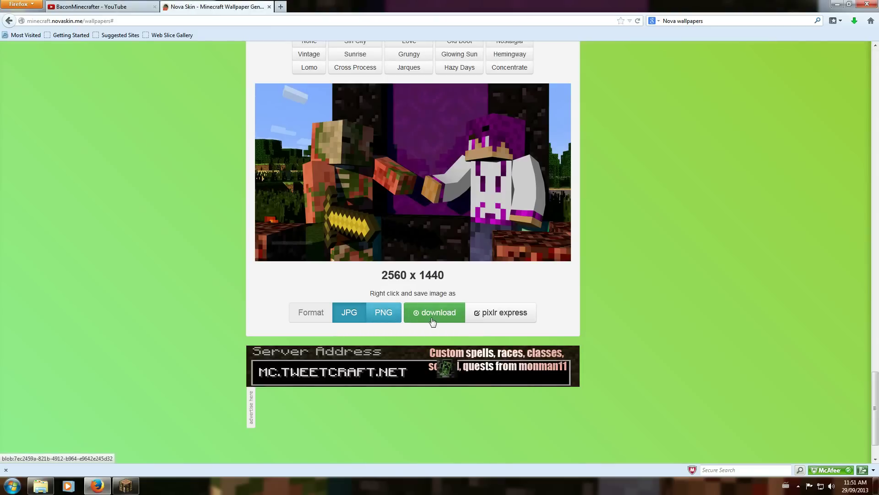
pyautogui.scroll(3, 431, 115)
pyautogui.scroll(4, 431, 115)
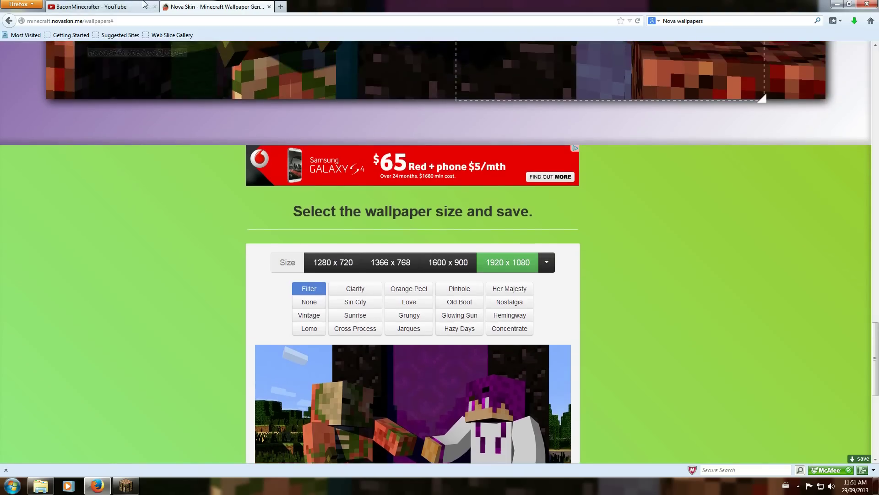
pyautogui.click(137, 5)
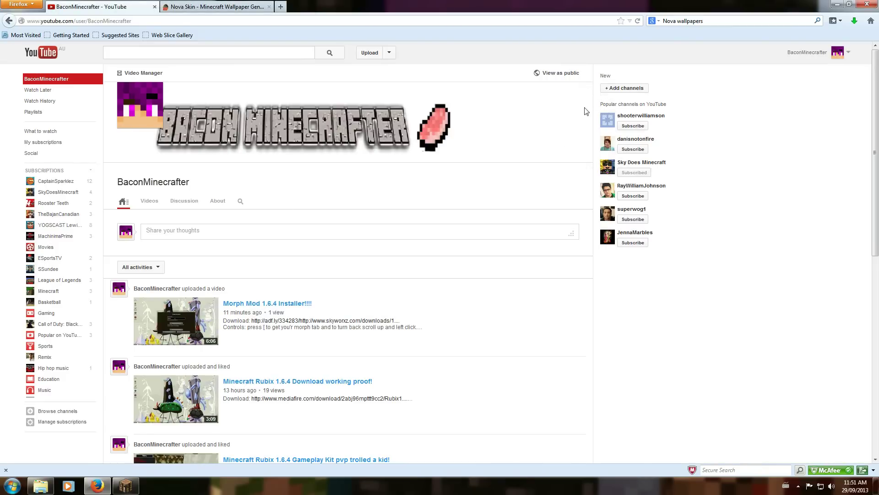
pyautogui.click(585, 92)
# - Upload 'High fiving a Zombie pig' from Downloads as the new channel art
pyautogui.click(568, 118)
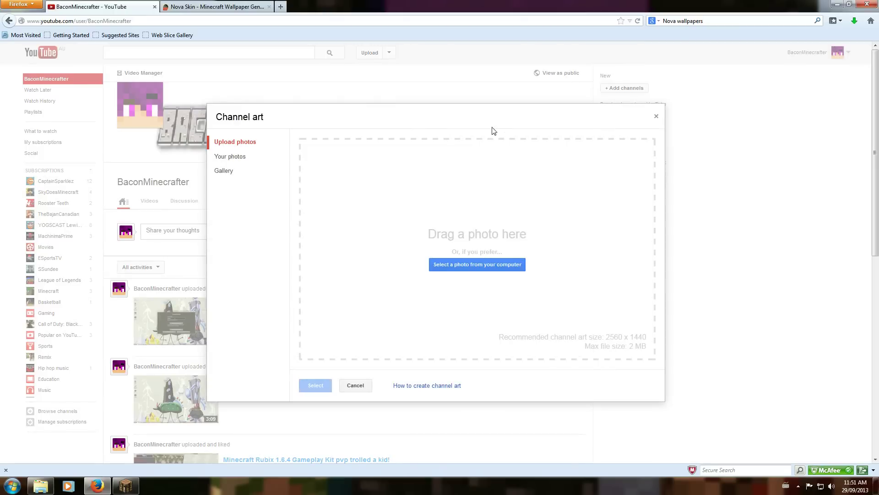
pyautogui.click(469, 268)
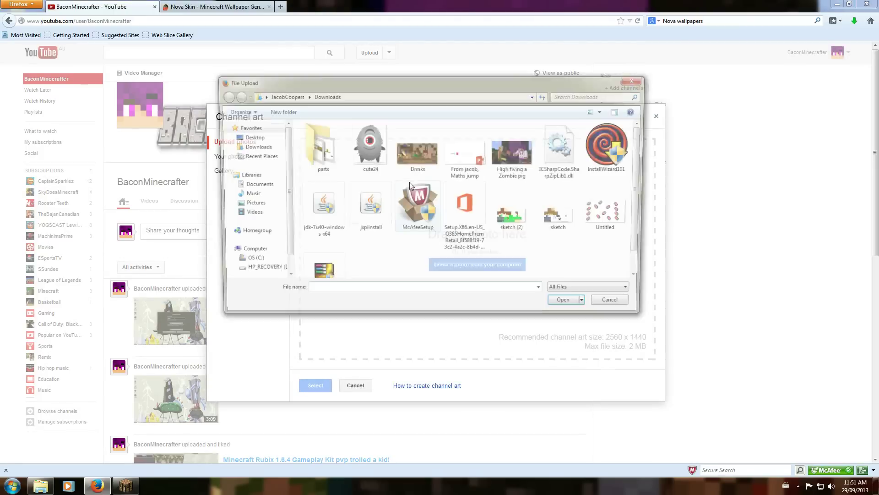
pyautogui.click(515, 152)
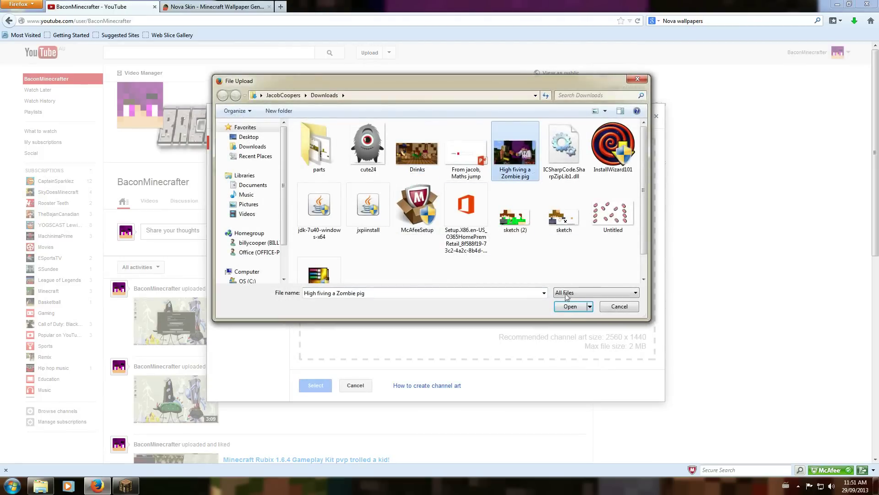
pyautogui.click(570, 307)
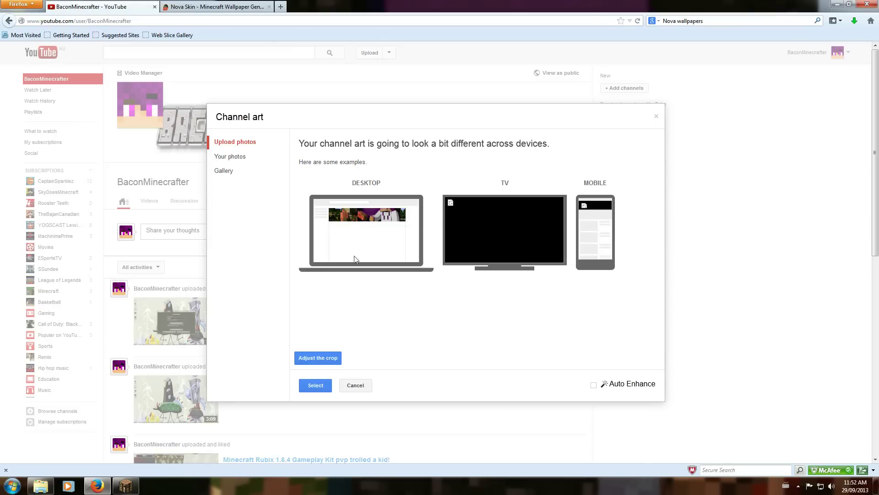
# - Tighten the channel art crop around the high-five and hooded skin, then apply it
pyautogui.click(326, 358)
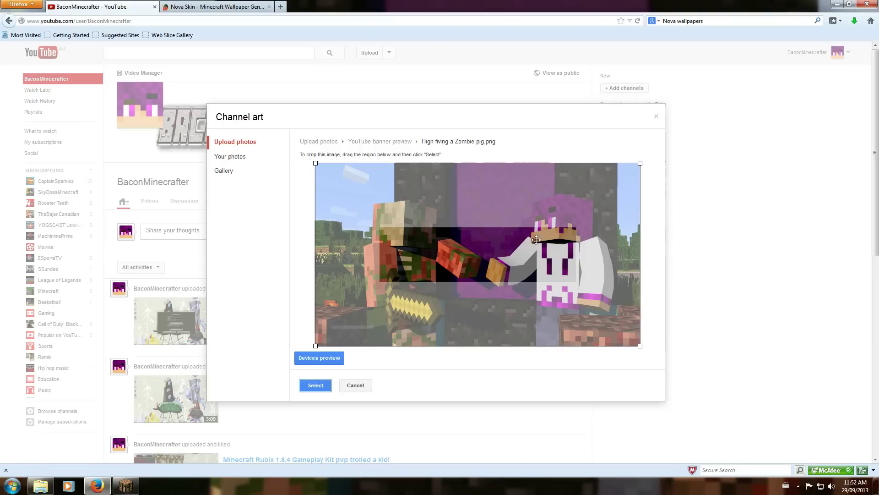
pyautogui.moveTo(641, 164); pyautogui.dragTo(681, 159)
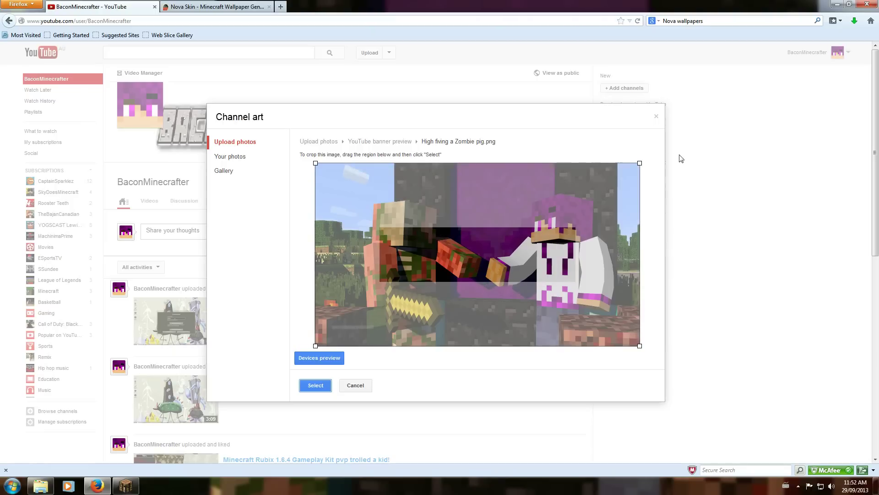
pyautogui.moveTo(420, 247); pyautogui.dragTo(485, 307)
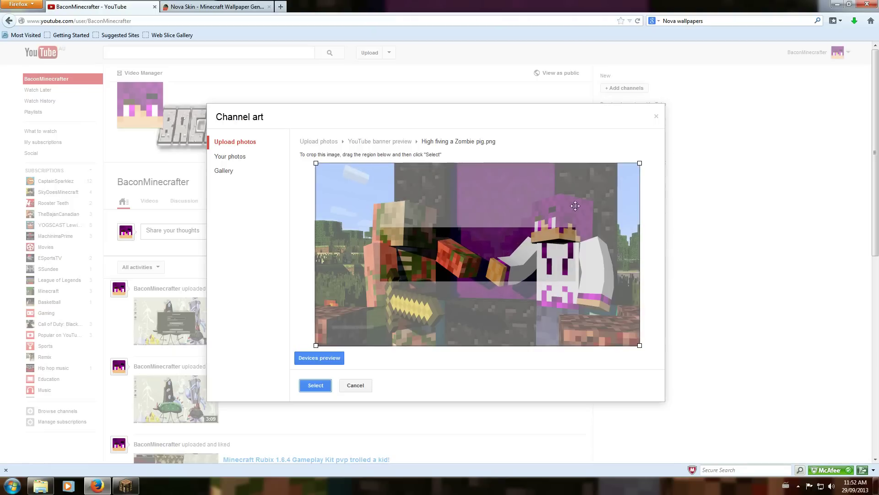
pyautogui.moveTo(311, 347); pyautogui.dragTo(375, 311)
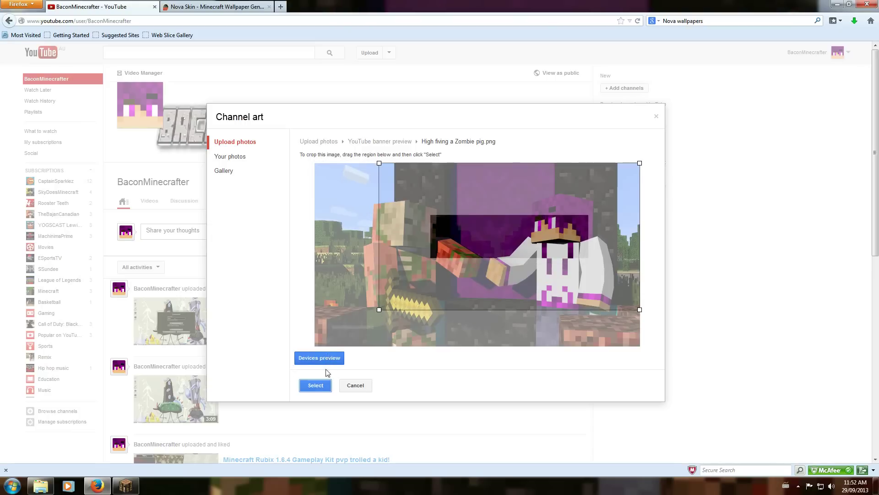
pyautogui.click(315, 385)
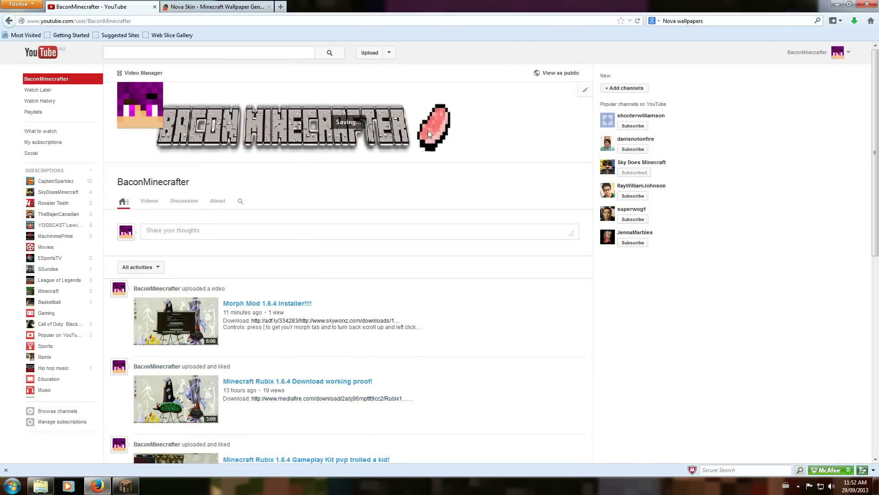
# - Open a new tab and load compressjpg.com from the address bar's autocomplete
pyautogui.click(280, 6)
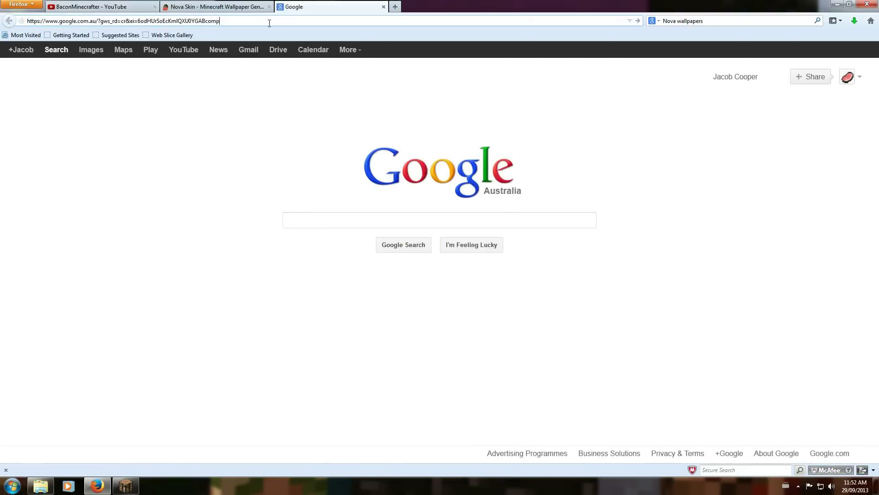
pyautogui.moveTo(268, 24); pyautogui.dragTo(26, 21)
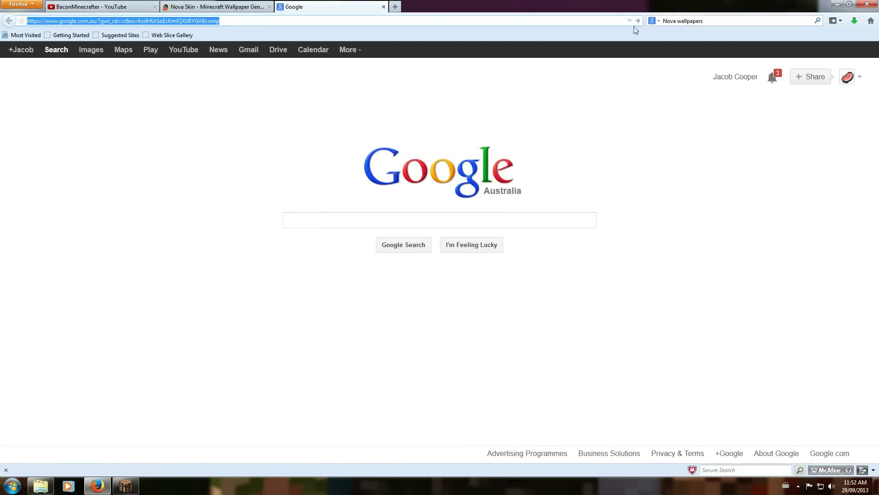
pyautogui.click(715, 23)
pyautogui.hotkey('ctrl', 'a')
pyautogui.click(276, 20)
pyautogui.write('compre')
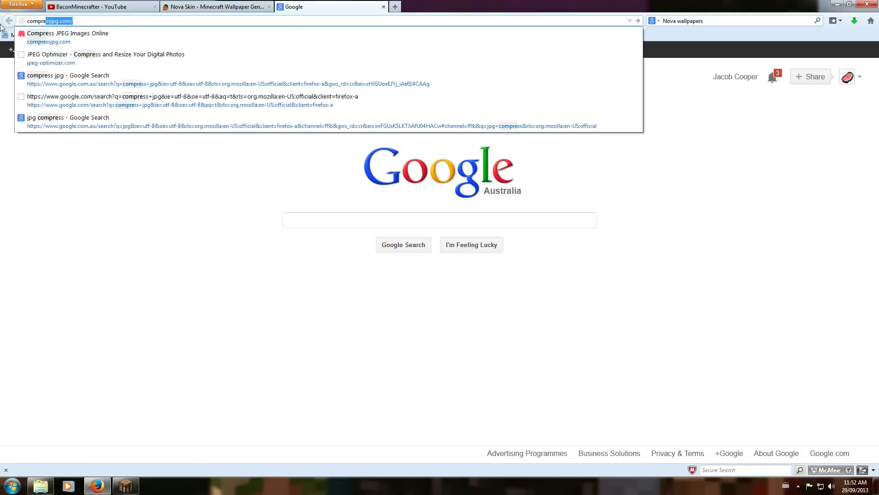
pyautogui.press('Return')
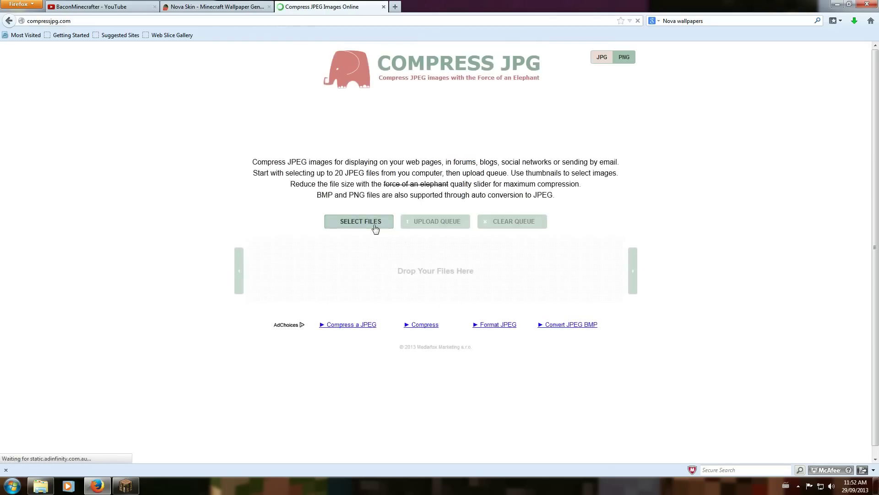
# - Queue 'High fiving a Zombie pig' from Downloads on Compress JPG and upload it
pyautogui.click(376, 225)
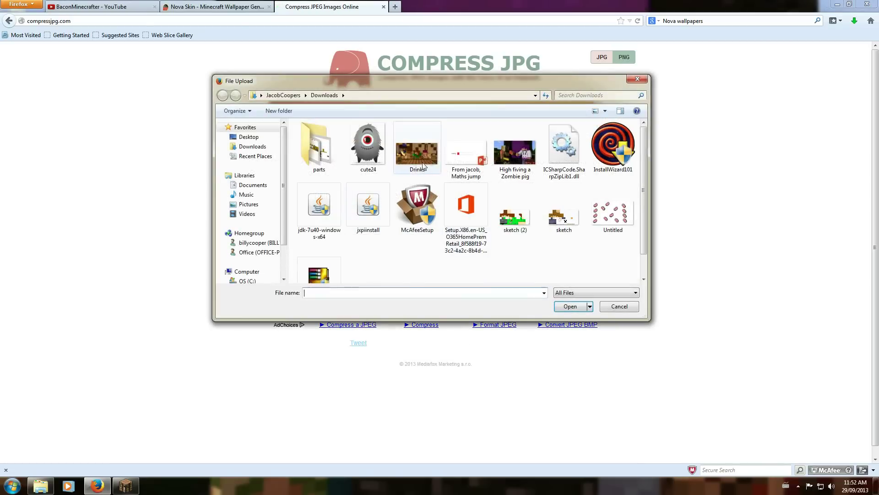
pyautogui.click(515, 152)
pyautogui.click(570, 306)
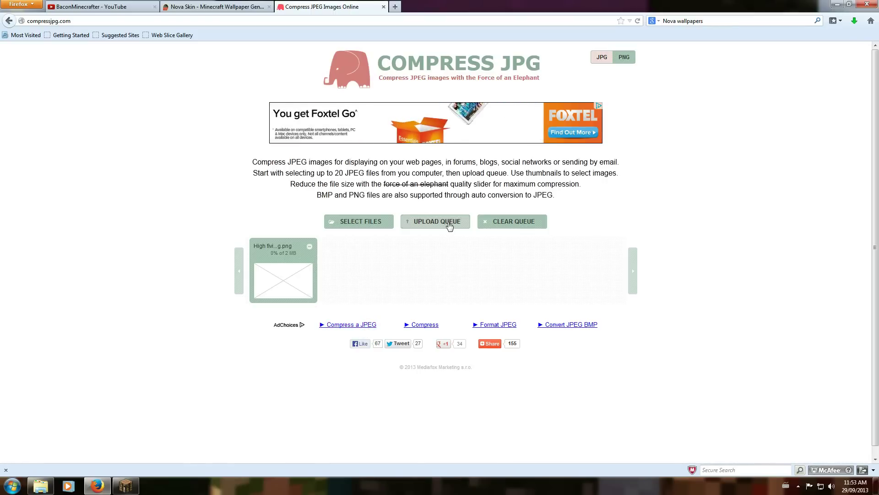
pyautogui.click(426, 221)
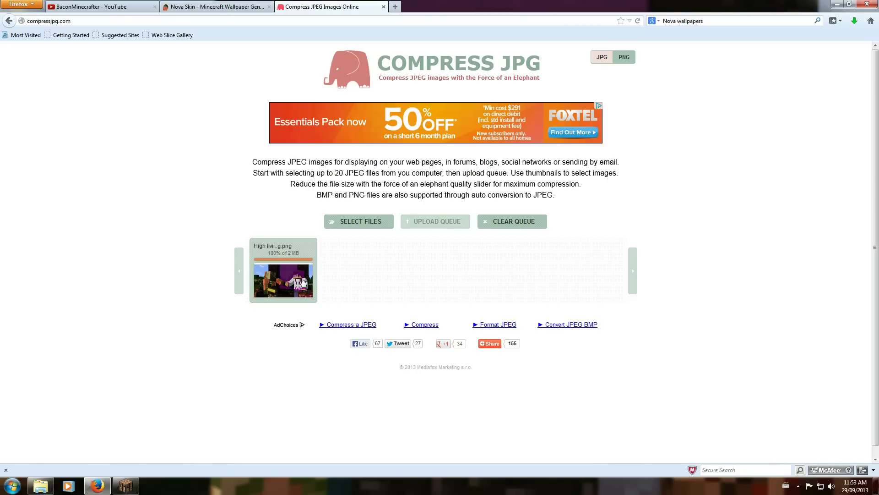
# - Compare the wallpaper previews, compress it at quality 80 to 245K (−66%), and download the JPG
pyautogui.click(303, 282)
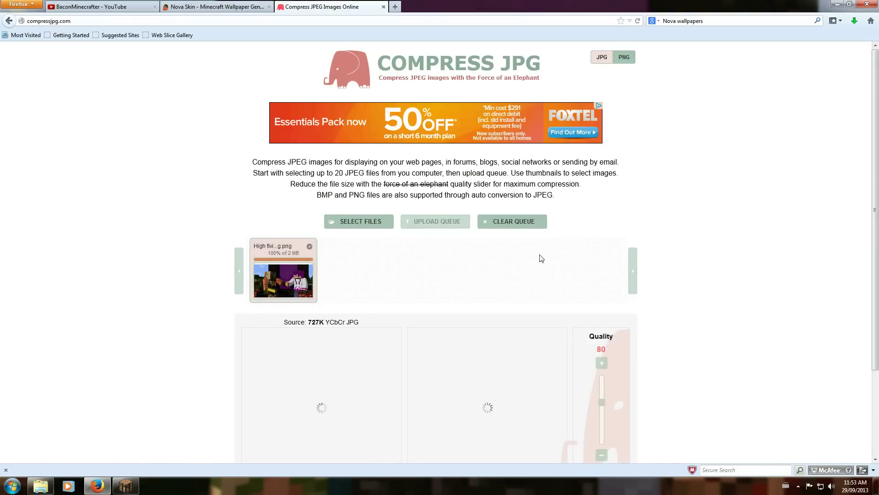
pyautogui.scroll(-4, 526, 270)
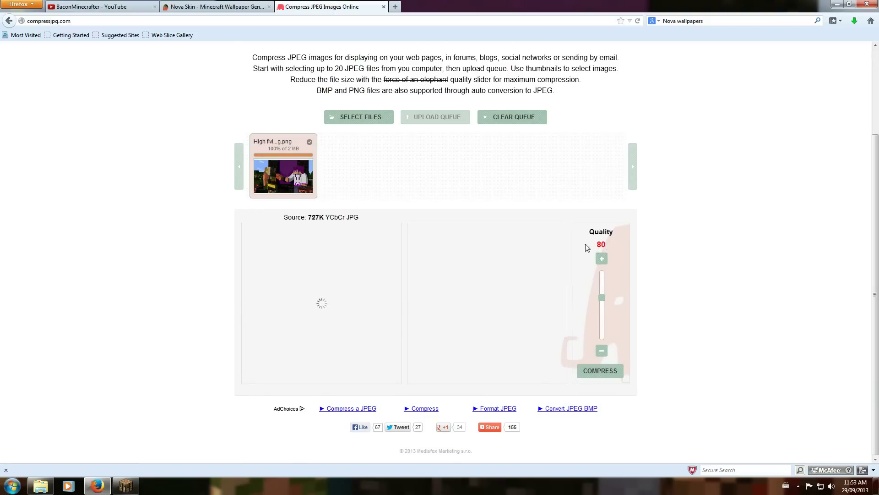
pyautogui.moveTo(368, 313); pyautogui.dragTo(232, 347)
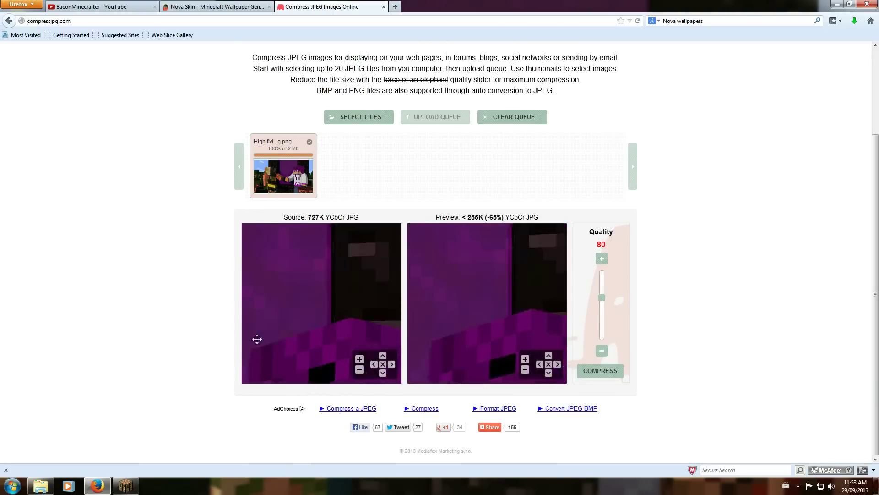
pyautogui.click(360, 369)
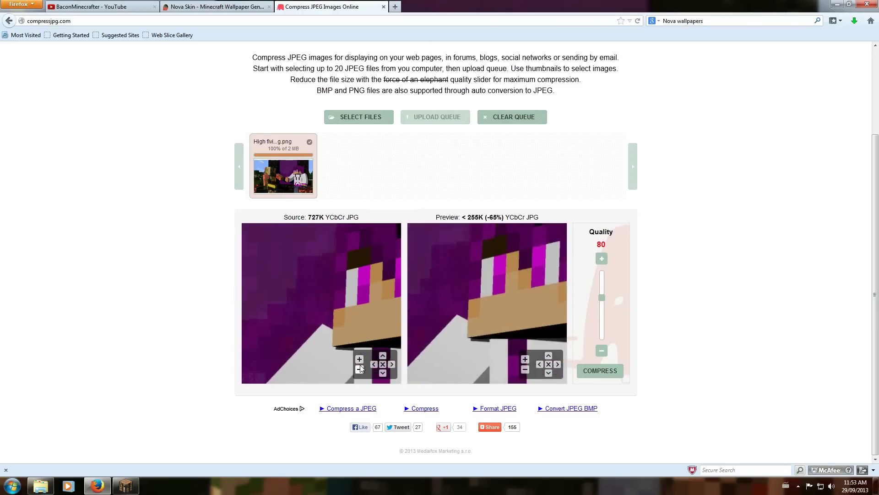
pyautogui.click(383, 365)
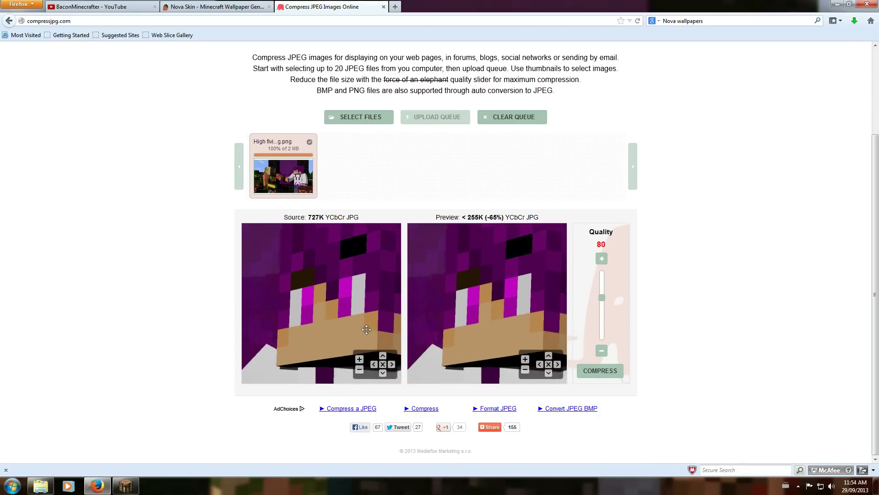
pyautogui.click(359, 359)
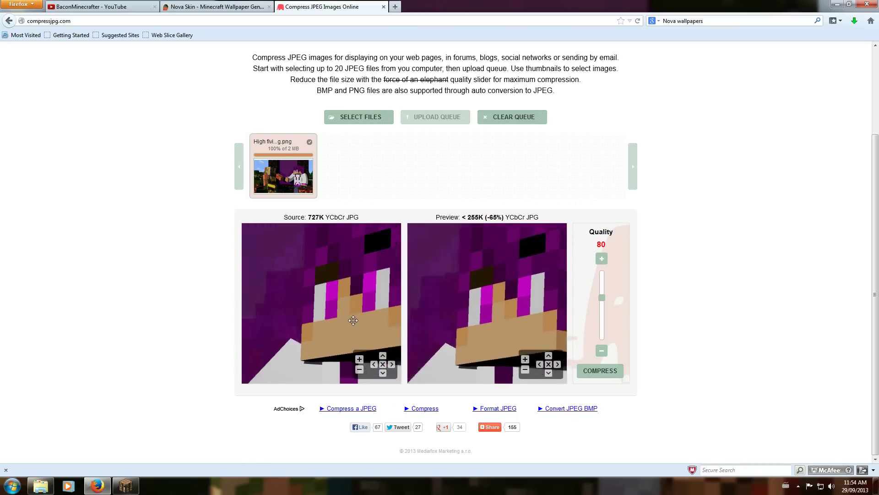
pyautogui.click(608, 374)
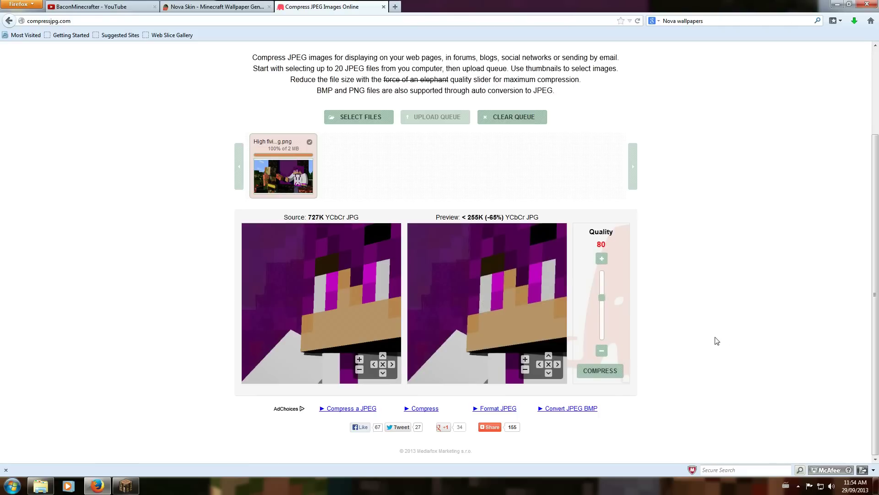
pyautogui.click(600, 371)
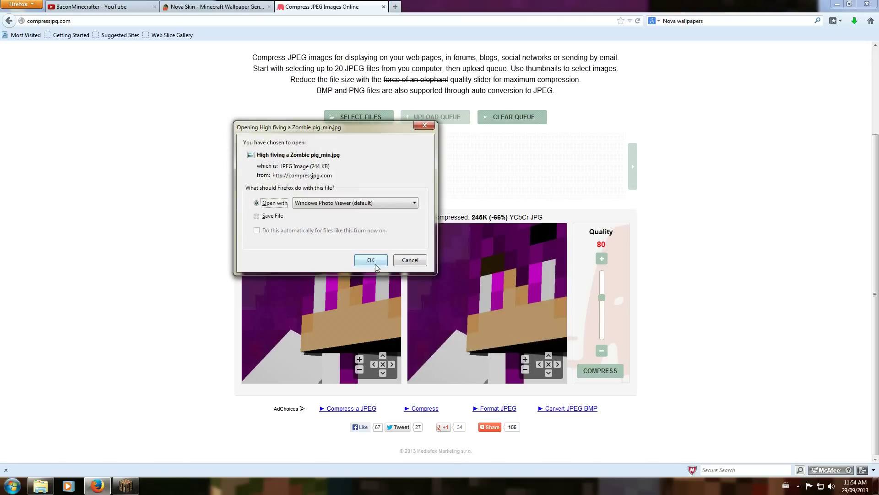
# - Open 'High fiving a Zombie pig_min.jpg' in Windows Photo Viewer, then return to the YouTube channel tab
pyautogui.click(380, 261)
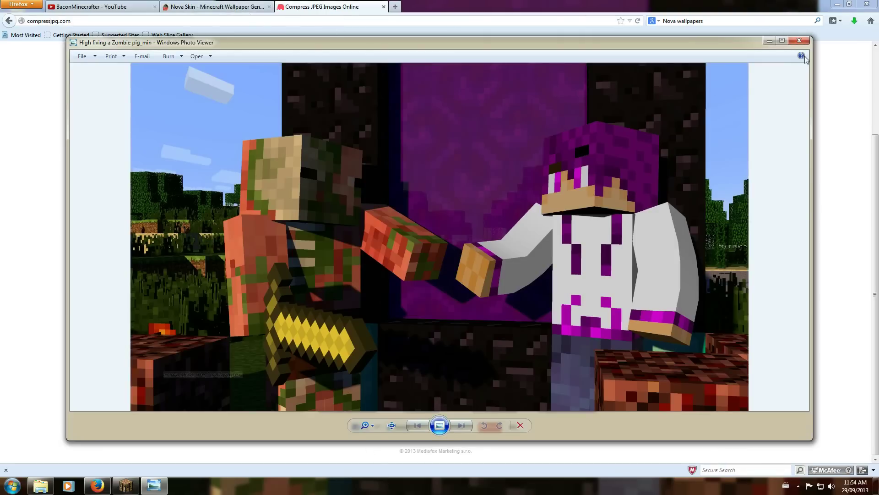
pyautogui.click(798, 43)
pyautogui.hotkey('ctrl', 'shift', 'Tab')
pyautogui.hotkey('ctrl', 'shift', 'Tab')
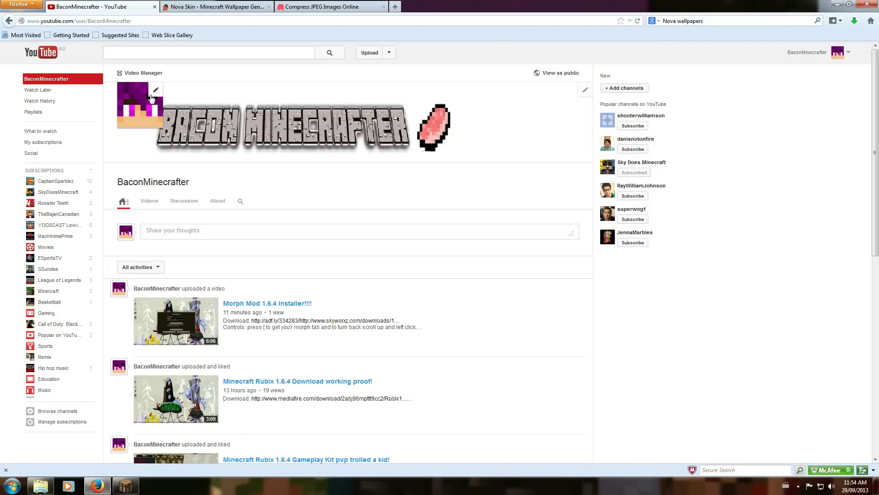
pyautogui.click(585, 90)
pyautogui.click(563, 118)
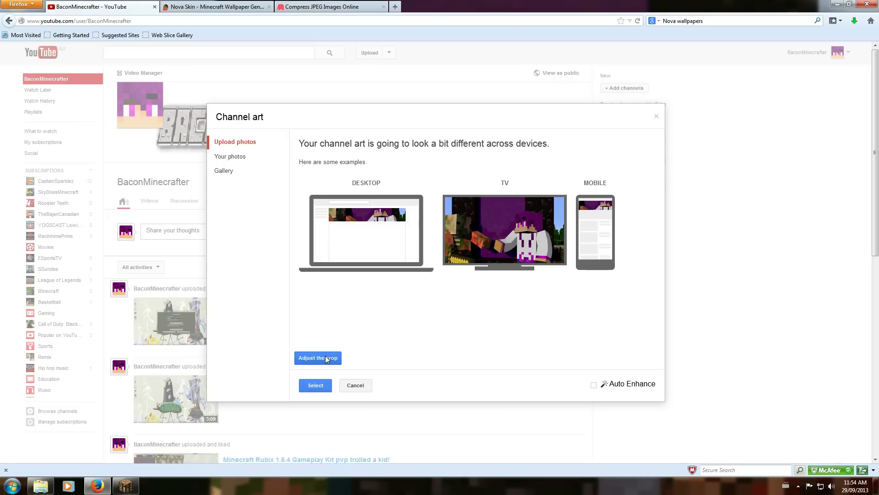
pyautogui.click(245, 158)
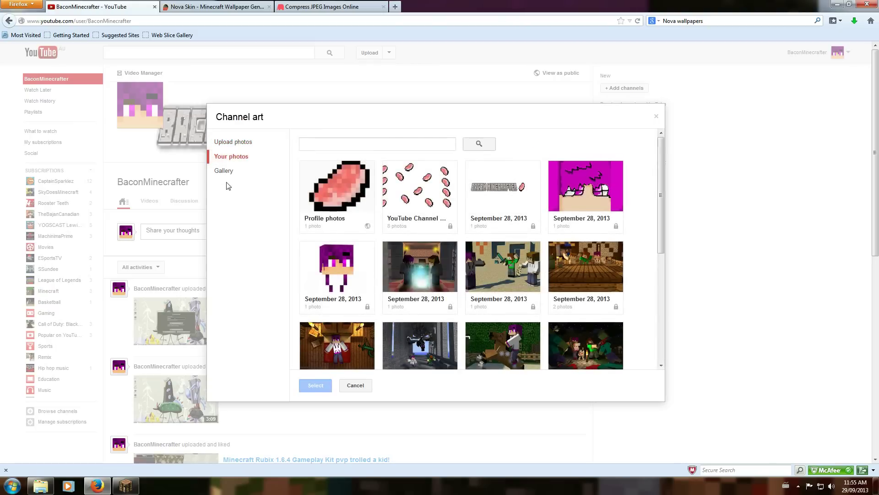
pyautogui.click(226, 172)
pyautogui.click(232, 158)
pyautogui.scroll(-5, 638, 229)
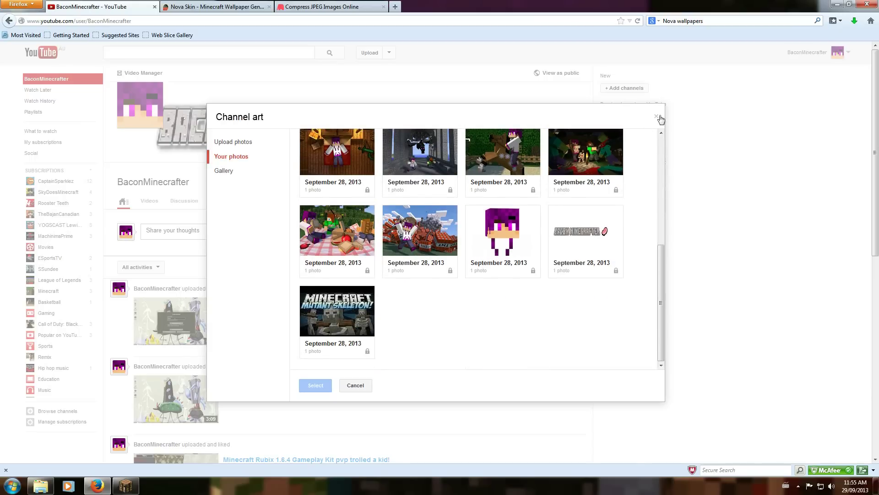
pyautogui.click(658, 117)
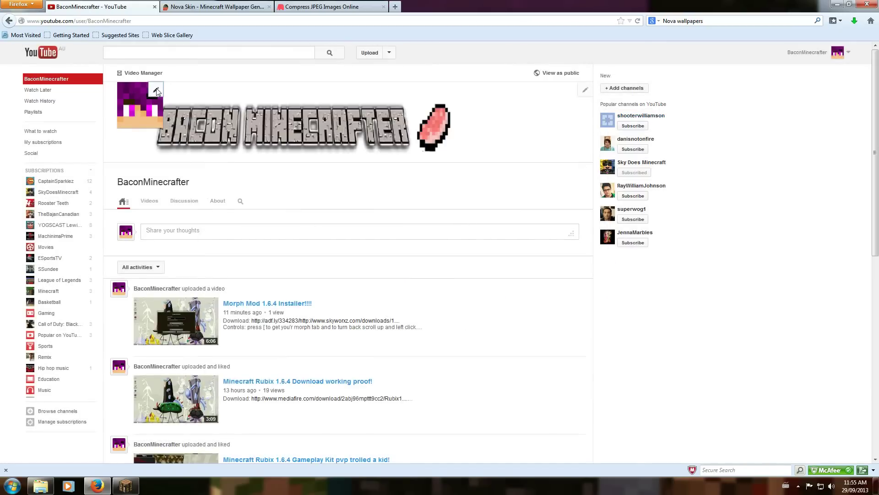
pyautogui.click(156, 91)
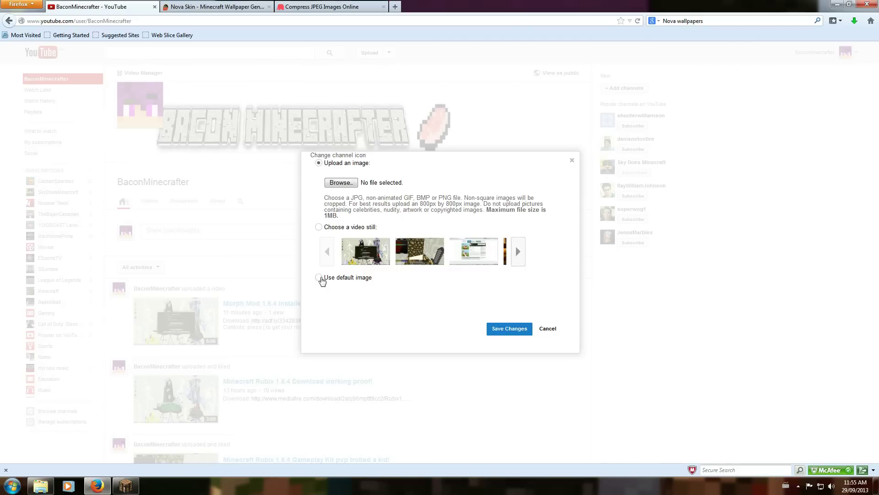
pyautogui.click(572, 162)
pyautogui.click(798, 485)
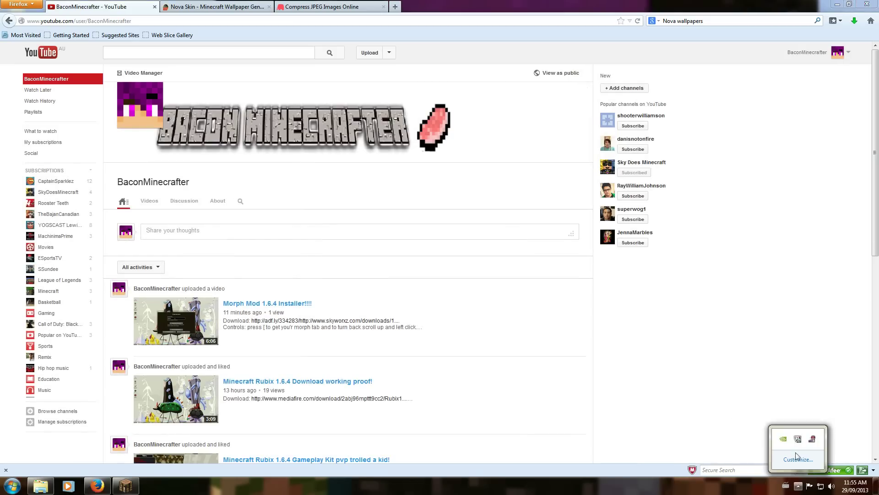
pyautogui.rightClick(810, 441)
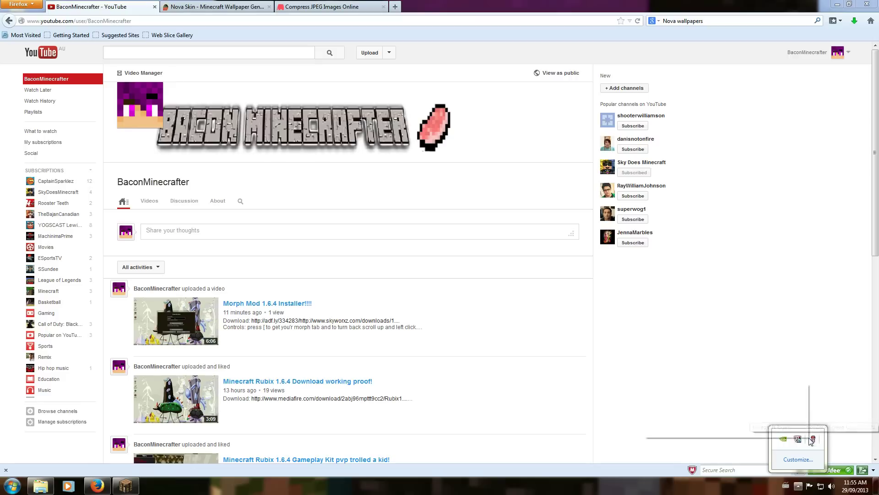